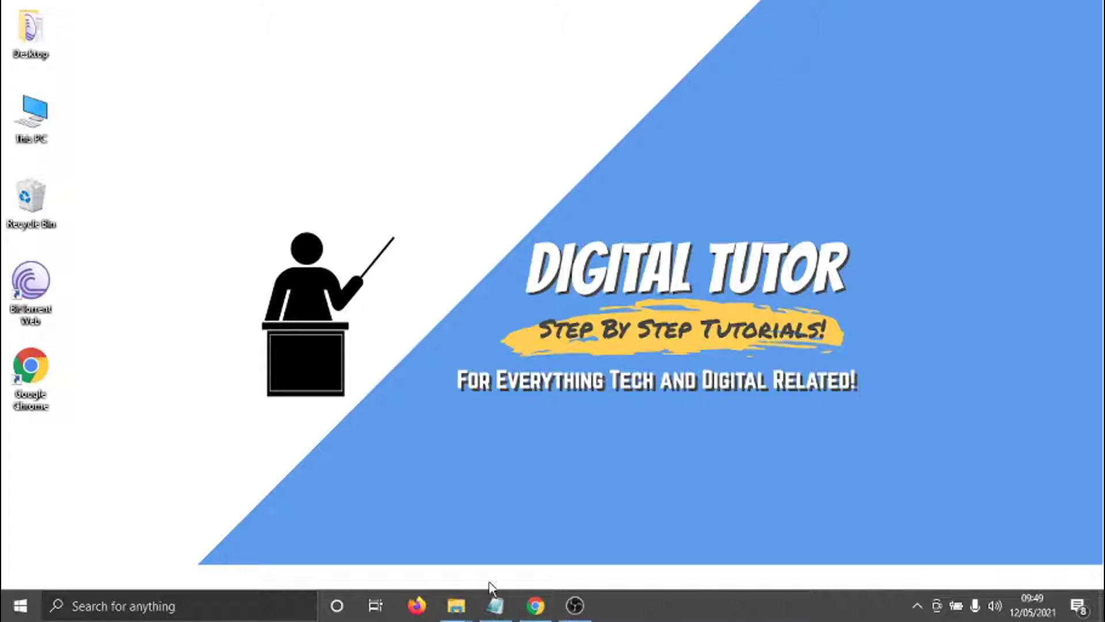
Launch Chrome from the taskbar, landing on the Netflix browse page
{"action": "left_click", "coordinate": [535, 605]}
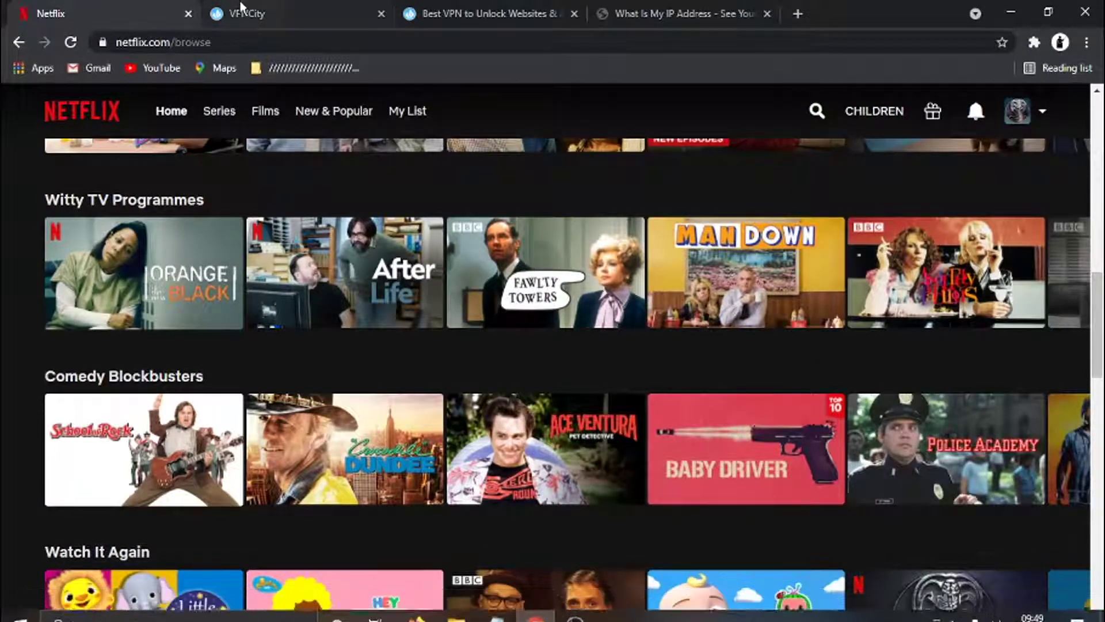
Switch to the VPNCity 'Best VPN to Unlock Websites' tab
{"action": "left_click", "coordinate": [441, 13]}
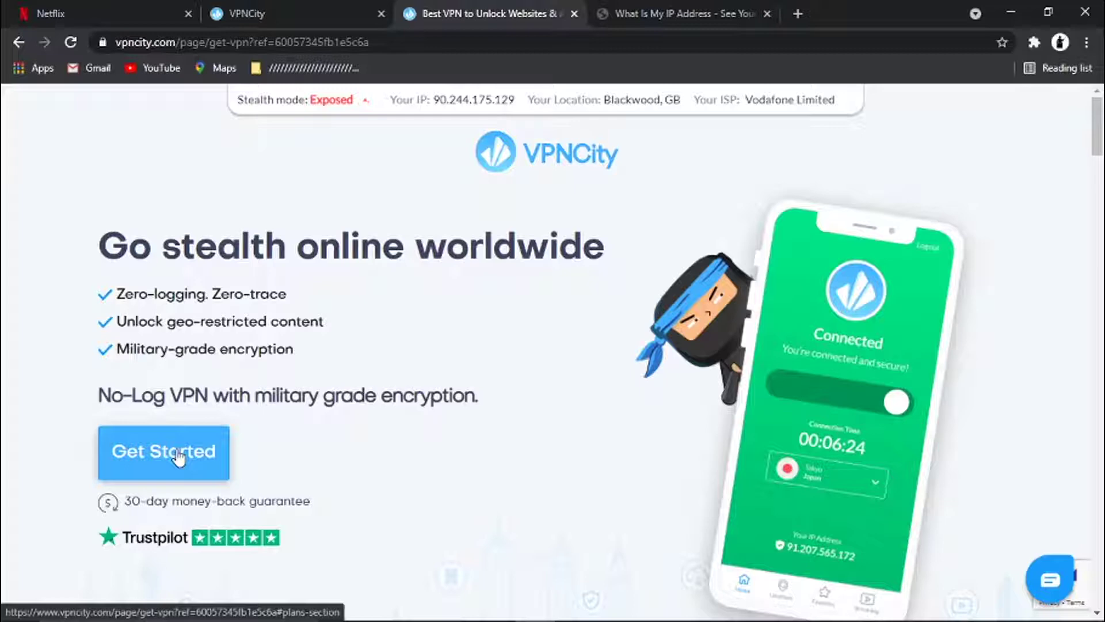
{"action": "left_click", "coordinate": [260, 13]}
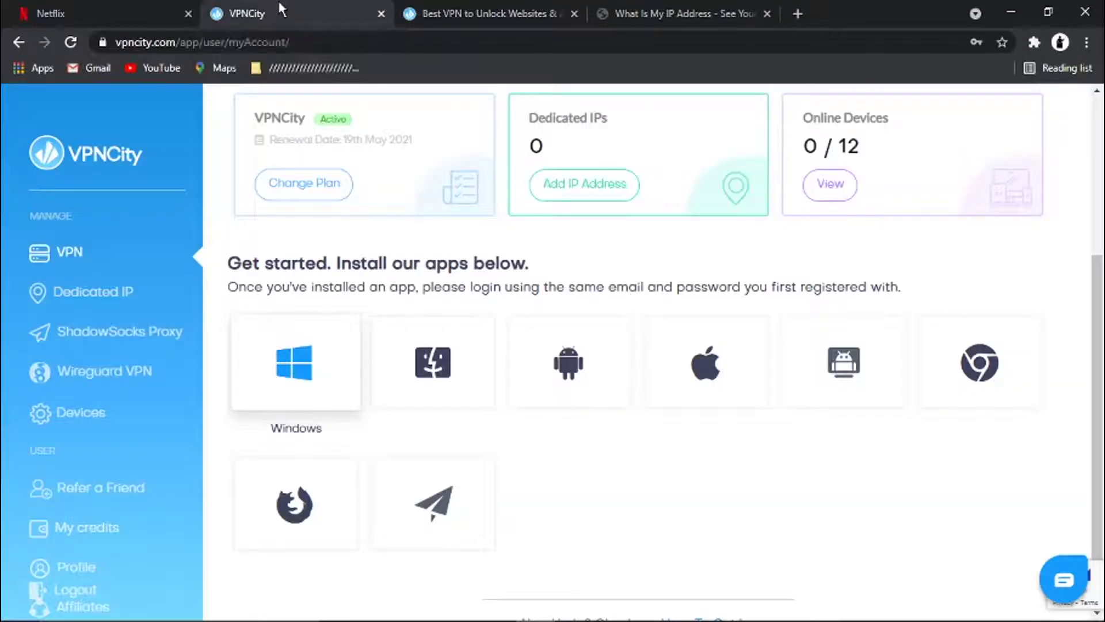
{"action": "left_click_drag", "start_coordinate": [1097, 345], "coordinate": [1098, 93]}
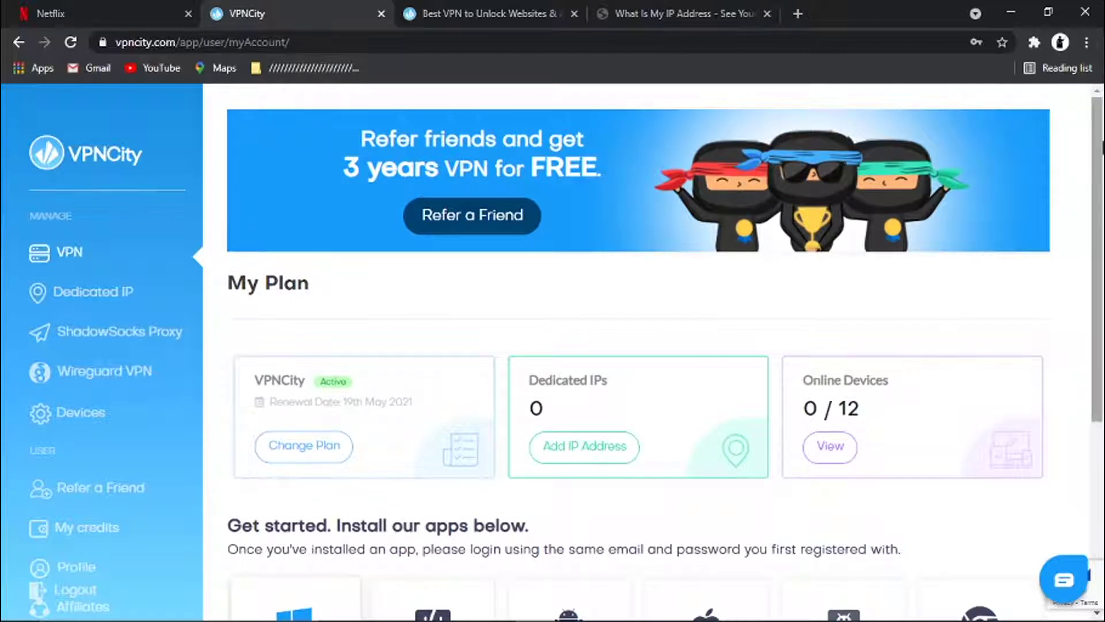
{"action": "left_click_drag", "start_coordinate": [1098, 173], "coordinate": [1098, 324]}
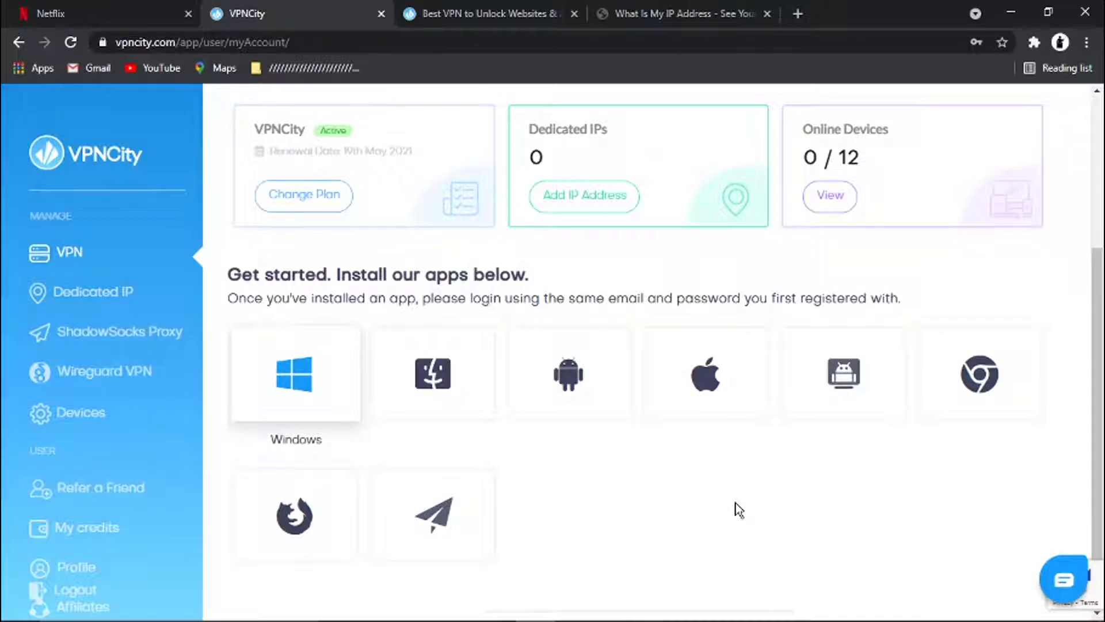
Switch to the Netflix tab to review the UK catalogue
{"action": "left_click", "coordinate": [84, 13]}
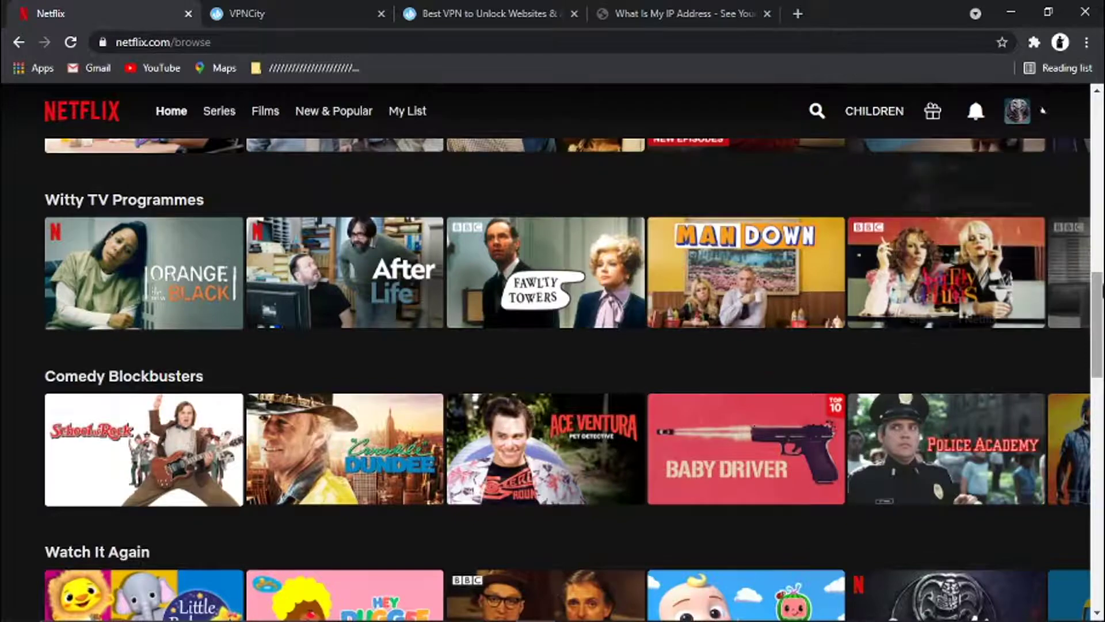
{"action": "mouse_move", "coordinate": [1097, 294]}
{"action": "left_mouse_down"}
{"action": "mouse_move", "coordinate": [1095, 263]}
{"action": "mouse_move", "coordinate": [1094, 484]}
{"action": "mouse_move", "coordinate": [1095, 423]}
{"action": "left_mouse_up"}
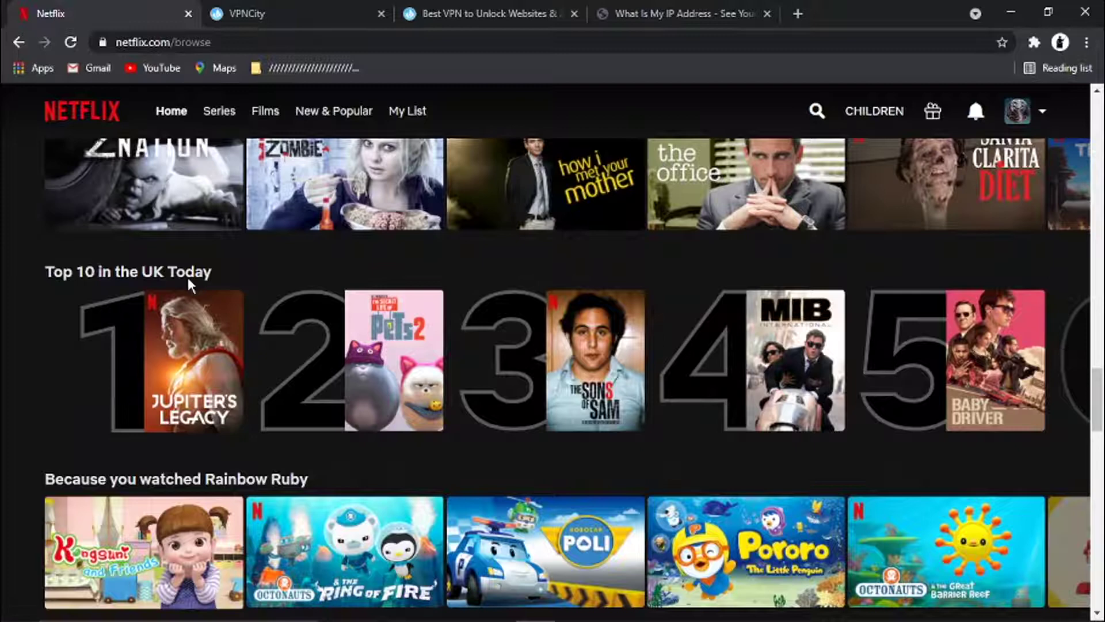
Reload WhatIsMyIPAddress showing Blackwood, United Kingdom, then return to the VPNCity account tab
{"action": "left_click", "coordinate": [673, 13]}
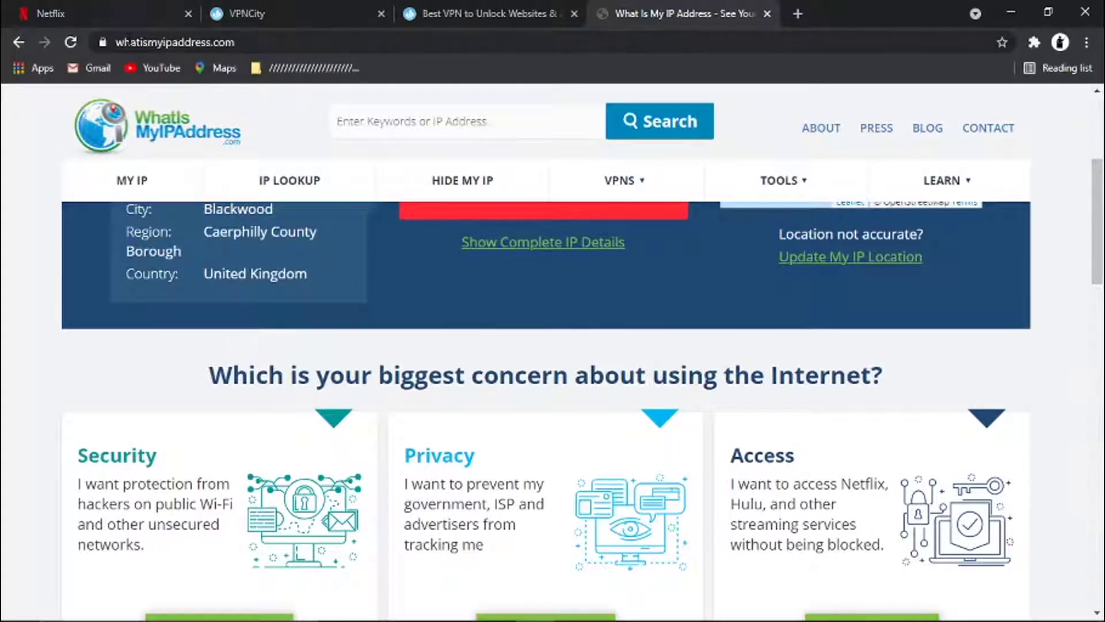
{"action": "left_click", "coordinate": [175, 41]}
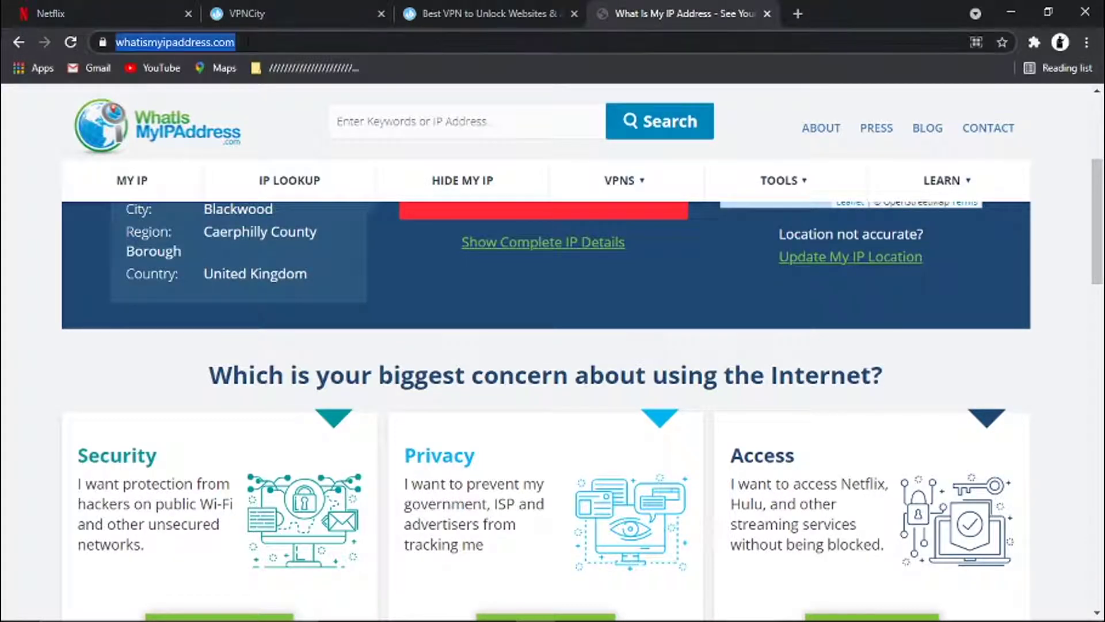
{"action": "key", "text": "Return"}
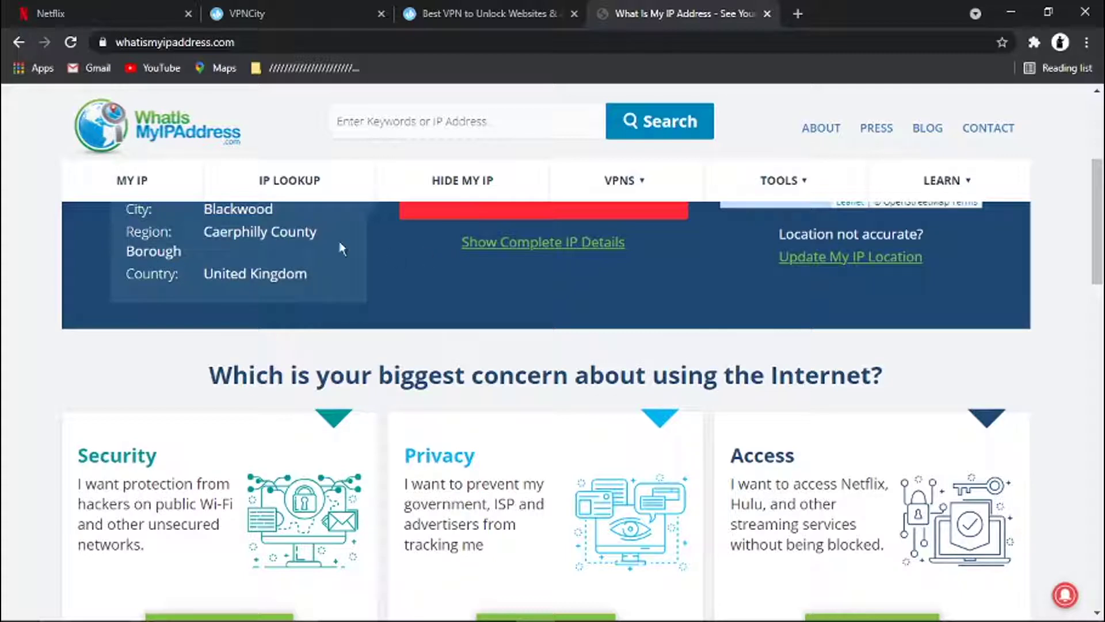
{"action": "left_click", "coordinate": [251, 13]}
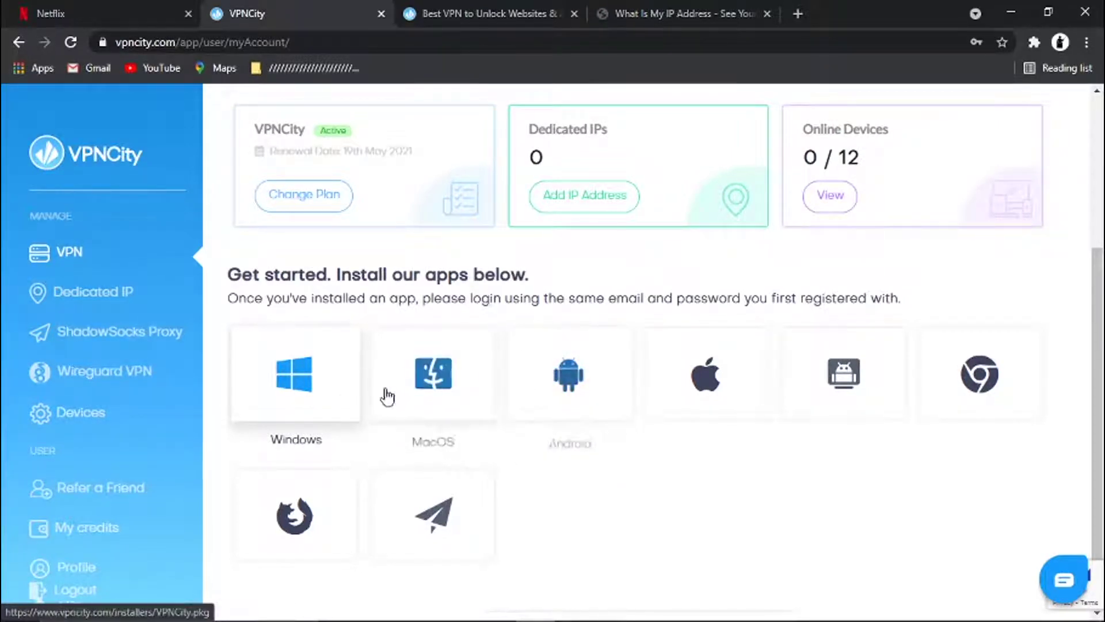
Download the VPNCity Windows installer and run it from the download bar
{"action": "left_click", "coordinate": [293, 380]}
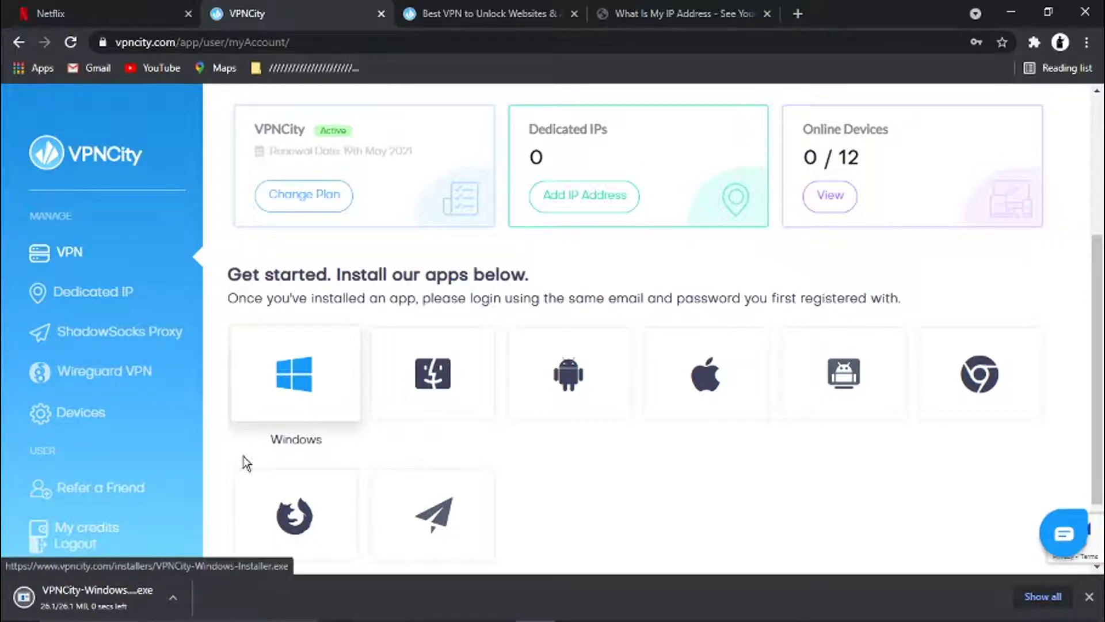
{"action": "left_click", "coordinate": [96, 598]}
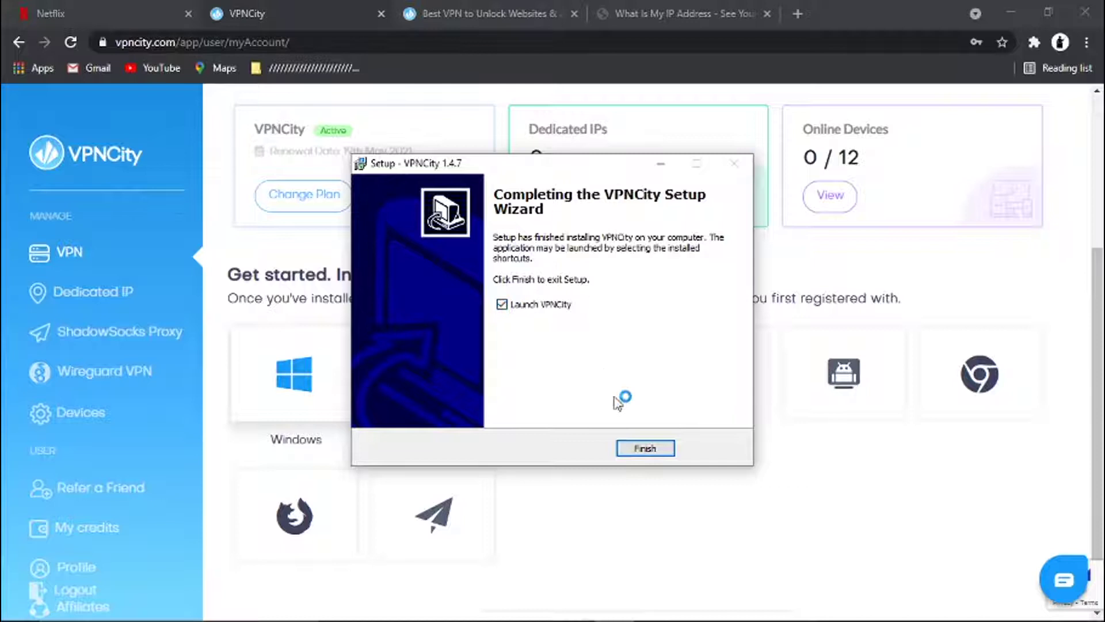
Finish setup, search 'united states' locations, and try Las Vegas, Los Angeles and Miami
{"action": "left_click", "coordinate": [646, 449]}
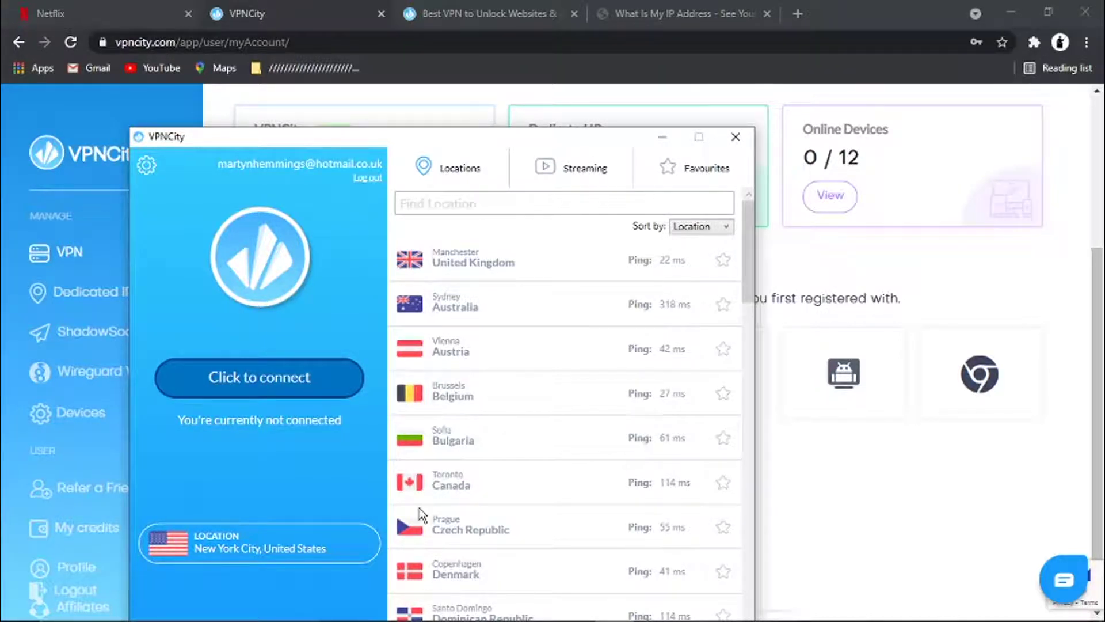
{"action": "left_click", "coordinate": [537, 204]}
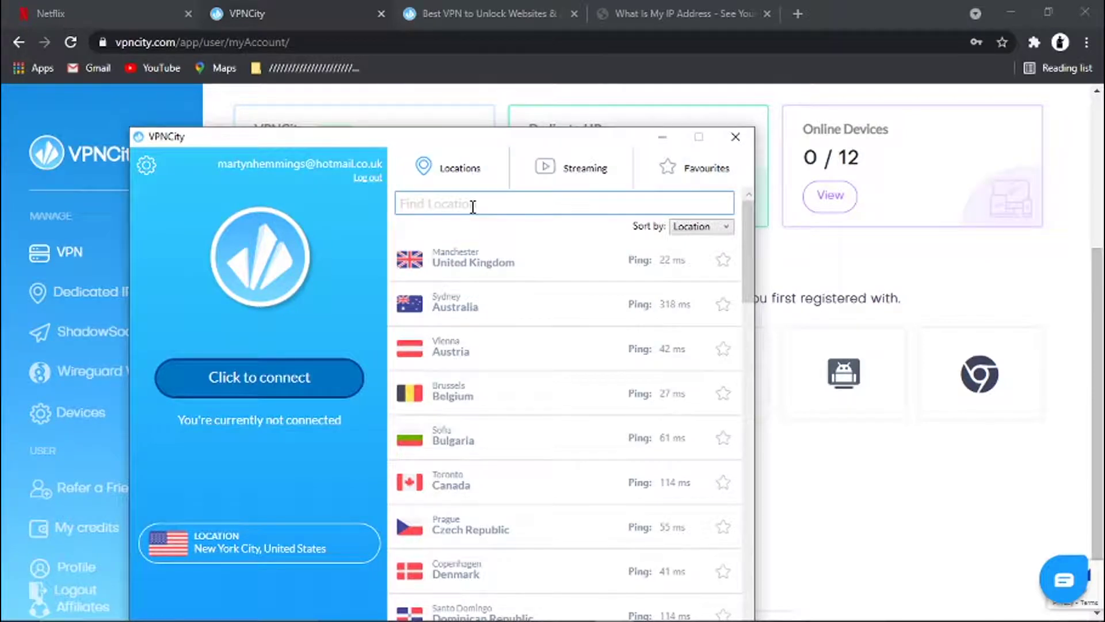
{"action": "type", "text": "united states"}
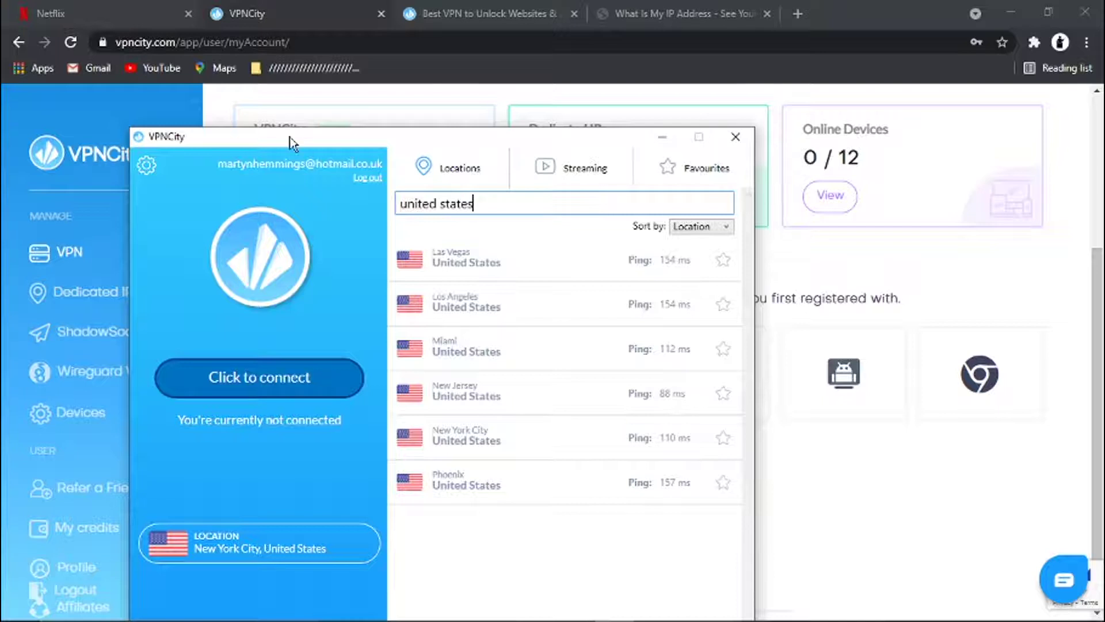
{"action": "left_click", "coordinate": [537, 271]}
{"action": "left_click", "coordinate": [497, 315]}
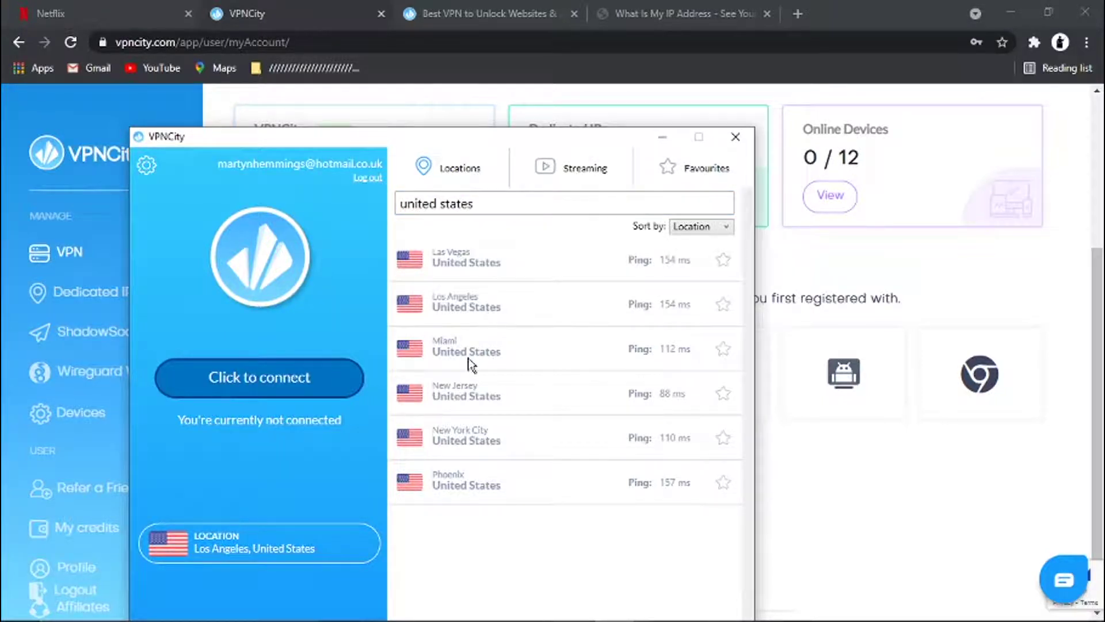
{"action": "left_click", "coordinate": [467, 361]}
{"action": "left_click", "coordinate": [467, 300]}
Connect to the New York City server until it reports connected and secure
{"action": "left_click", "coordinate": [417, 436]}
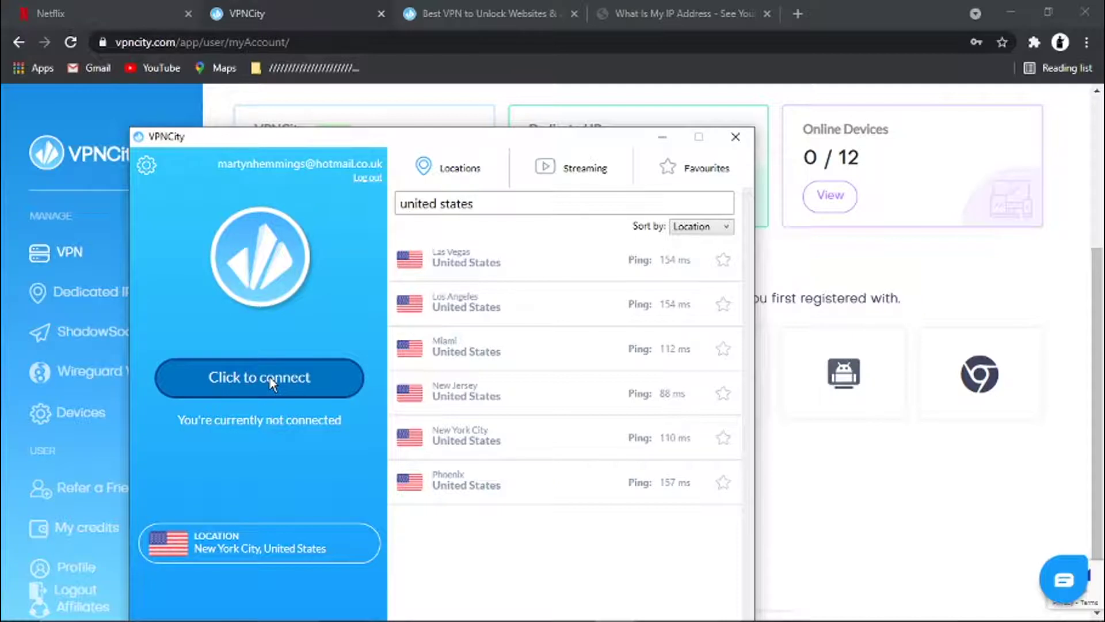
{"action": "left_click", "coordinate": [270, 383]}
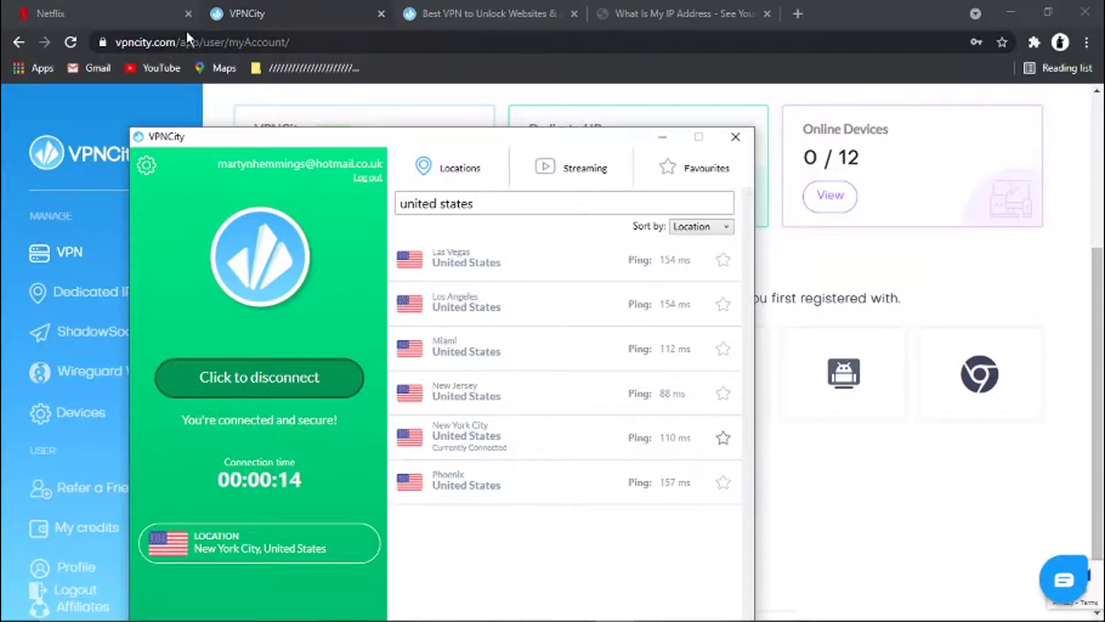
Reload Netflix with the VPN active and scroll to the Top 10 in the US Today row
{"action": "left_click", "coordinate": [151, 21]}
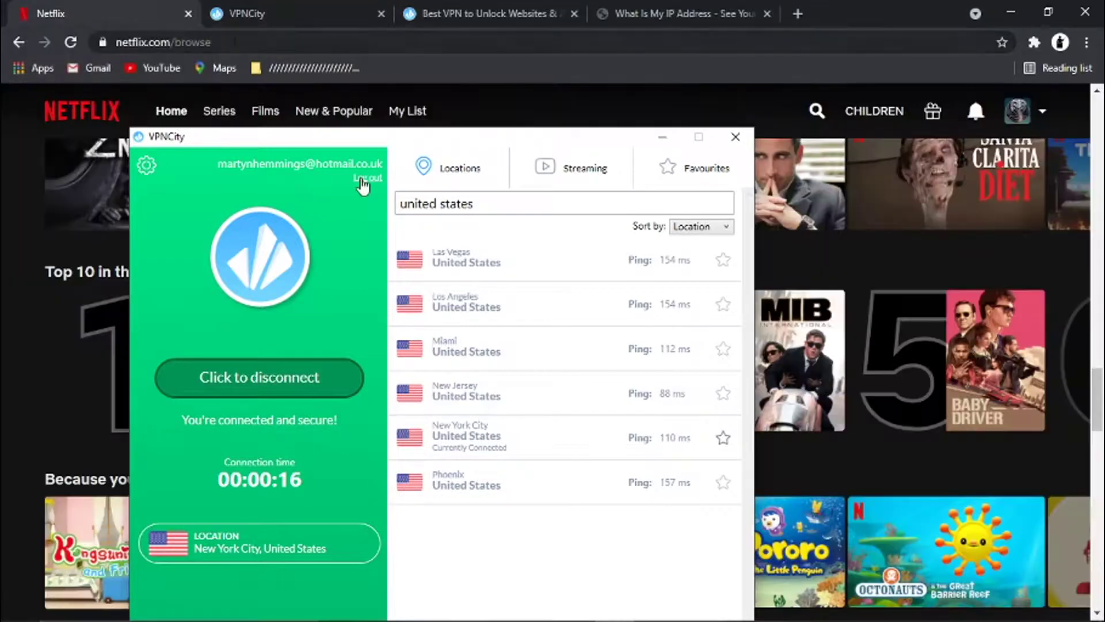
{"action": "mouse_move", "coordinate": [485, 138]}
{"action": "left_mouse_down"}
{"action": "mouse_move", "coordinate": [717, 401]}
{"action": "mouse_move", "coordinate": [855, 621]}
{"action": "left_mouse_up"}
{"action": "left_click", "coordinate": [361, 42]}
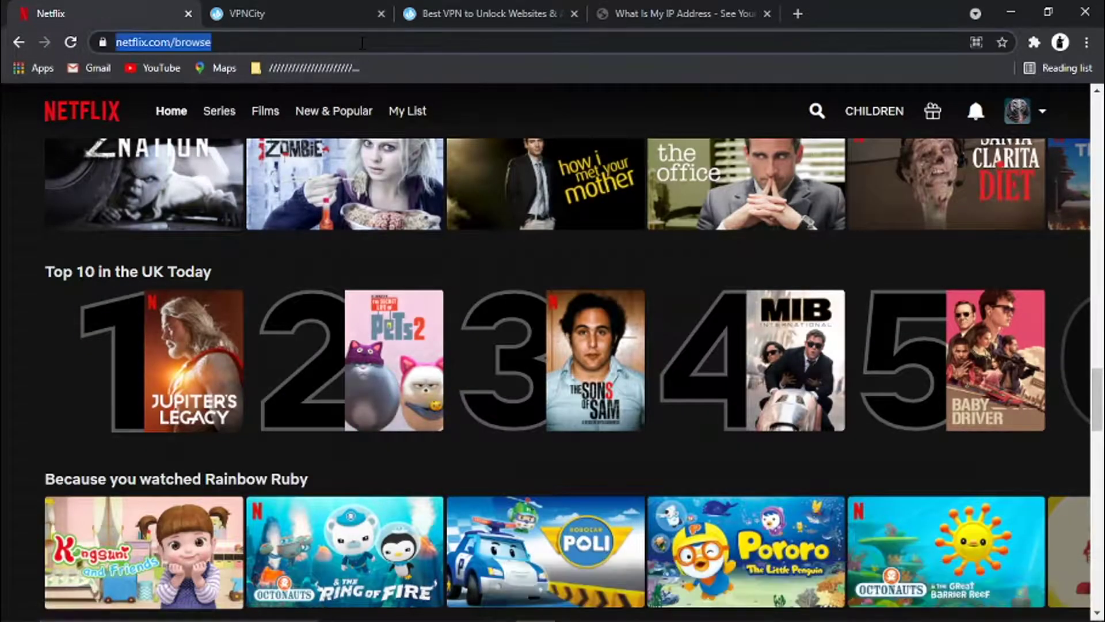
{"action": "key", "text": "Return"}
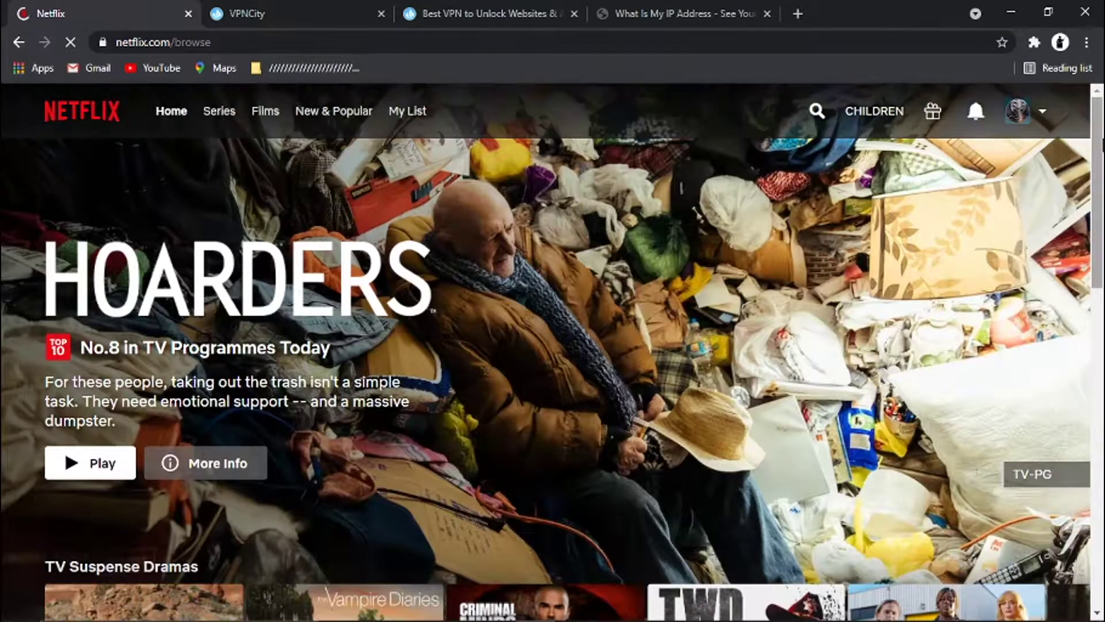
{"action": "left_click_drag", "start_coordinate": [1098, 130], "coordinate": [1098, 345]}
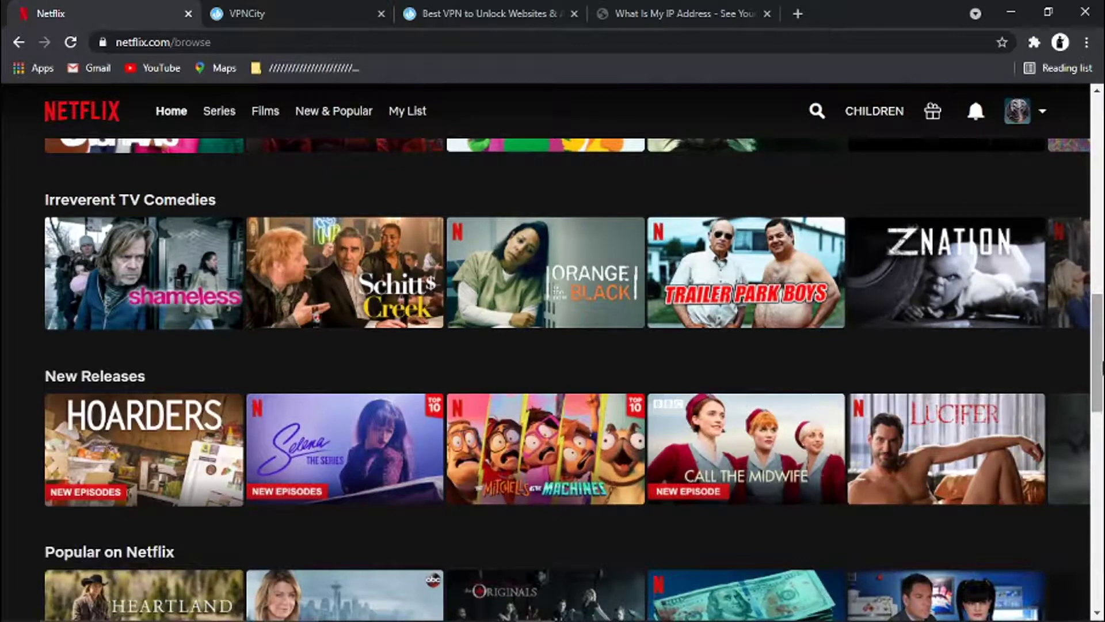
{"action": "scroll", "coordinate": [1076, 415], "scroll_direction": "down", "scroll_amount": 5}
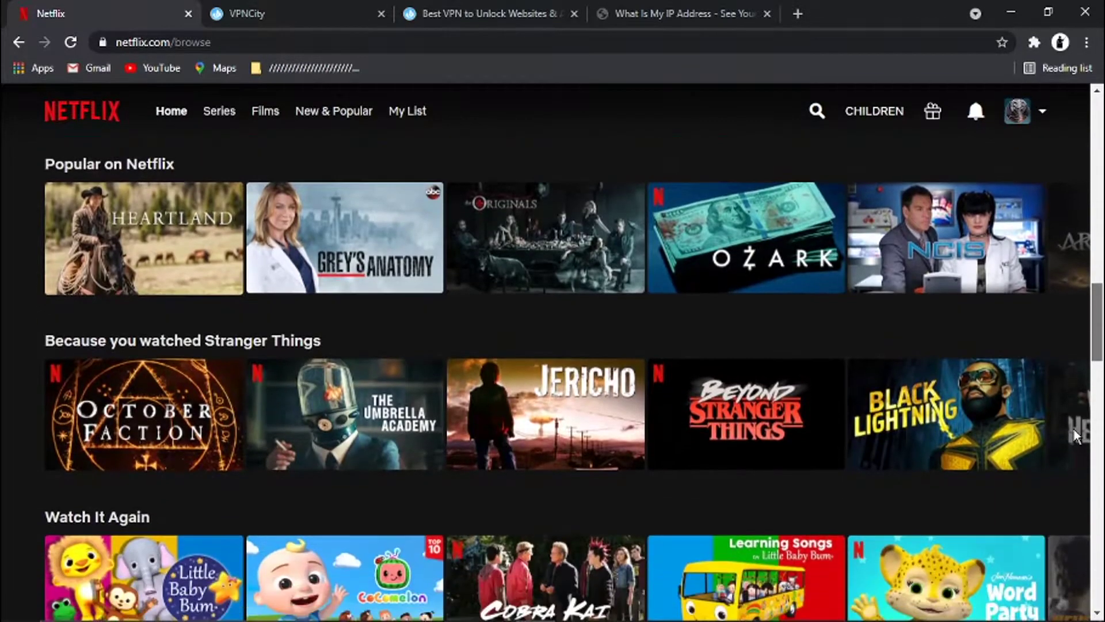
{"action": "scroll", "coordinate": [1076, 436], "scroll_direction": "down", "scroll_amount": 5}
{"action": "scroll", "coordinate": [1076, 519], "scroll_direction": "down", "scroll_amount": 5}
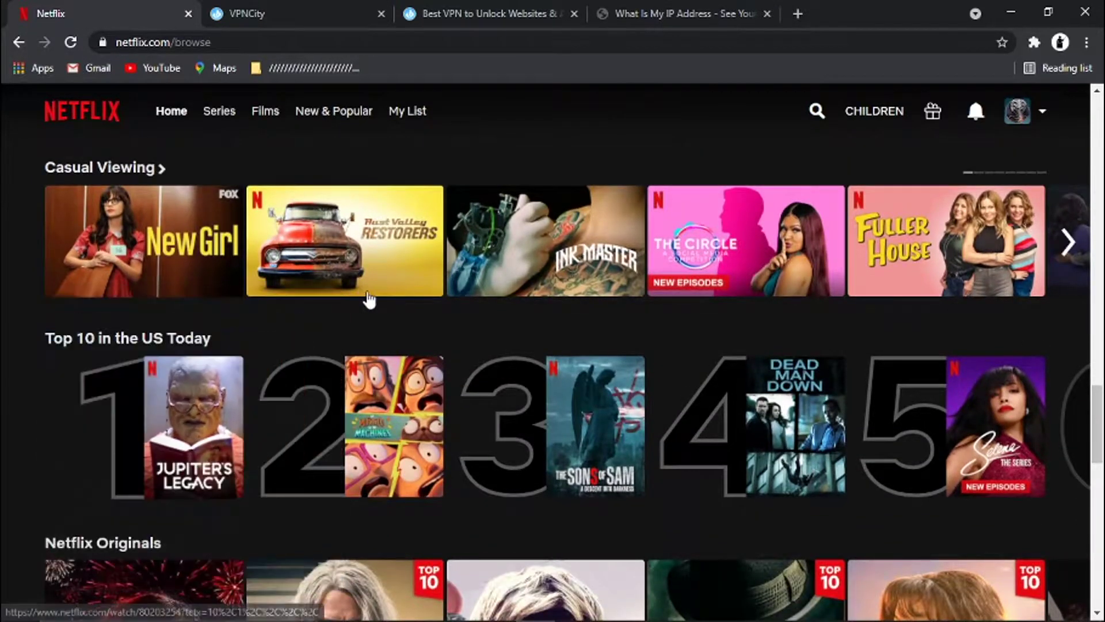
{"action": "left_click", "coordinate": [682, 13]}
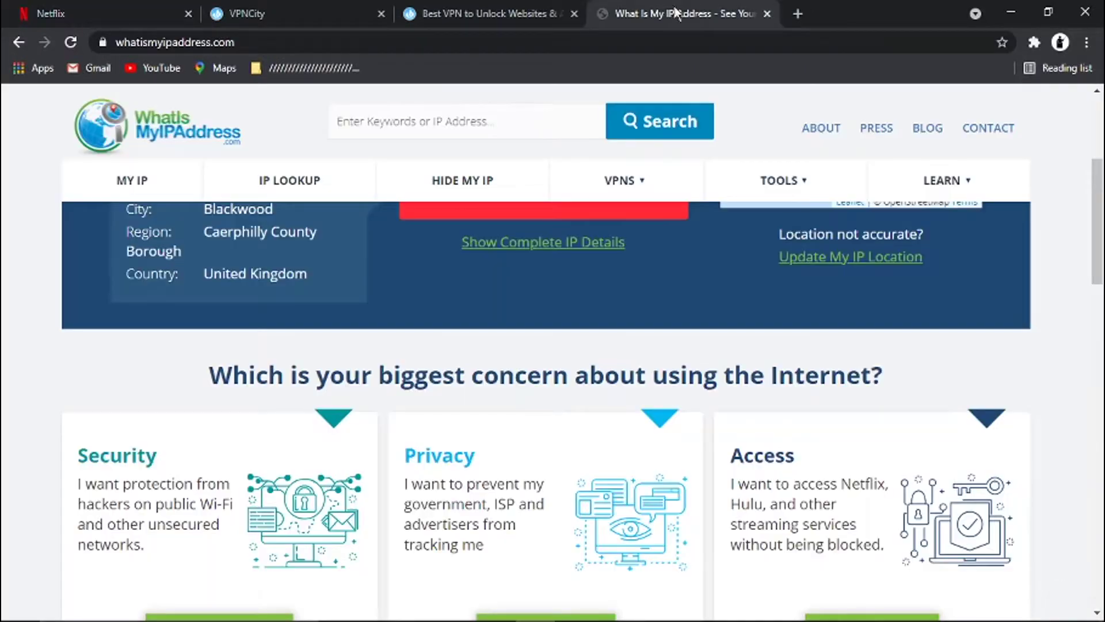
Reload whatismyipaddress.com to check for a New York, United States location
{"action": "left_click", "coordinate": [328, 40]}
{"action": "key", "text": "Return"}
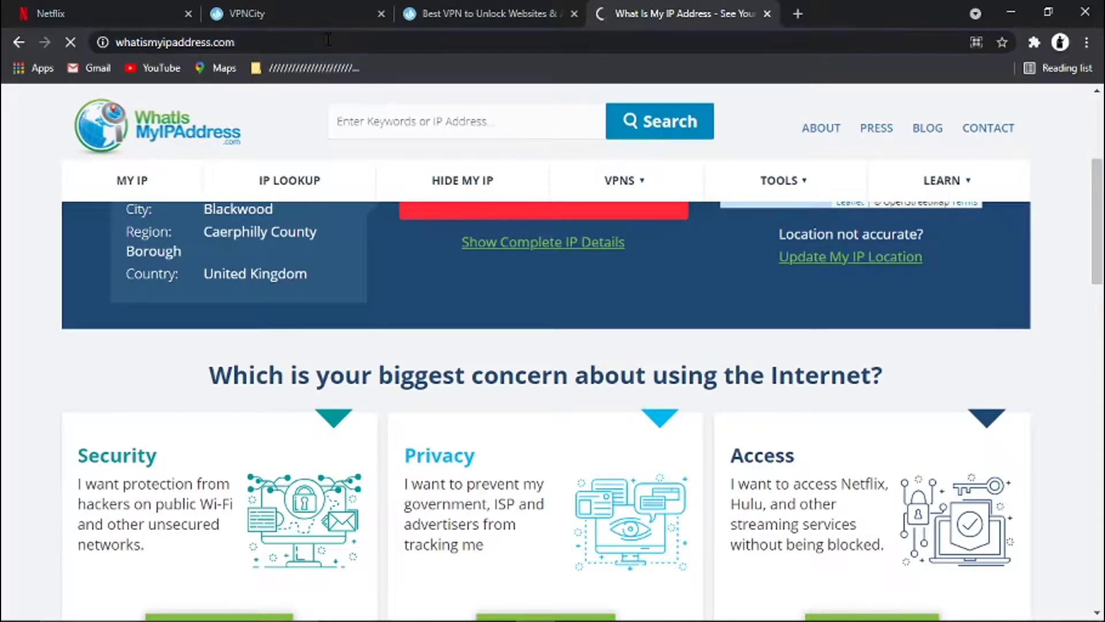